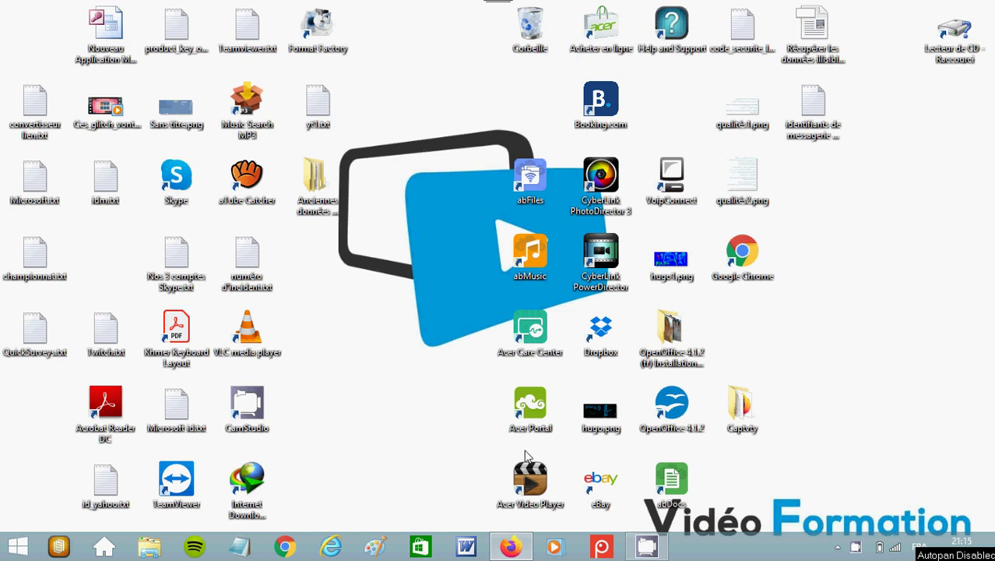
Step: Switch to Firefox and open the VSDC Free Video Editor page from Clubic's list of video editing software
click(513, 548)
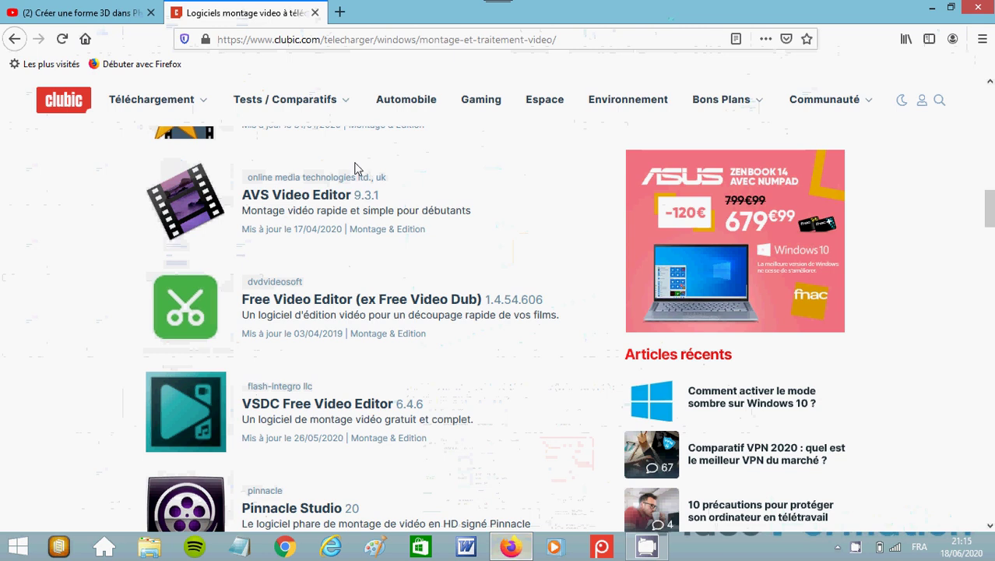
mouse_move(319, 105)
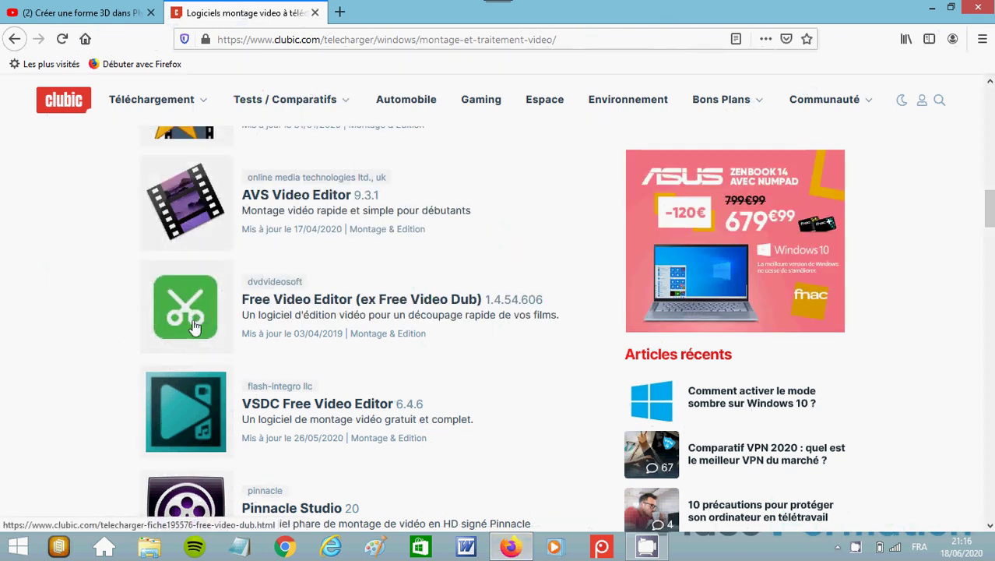
scroll(195, 327, up, 3)
scroll(196, 327, up, 5)
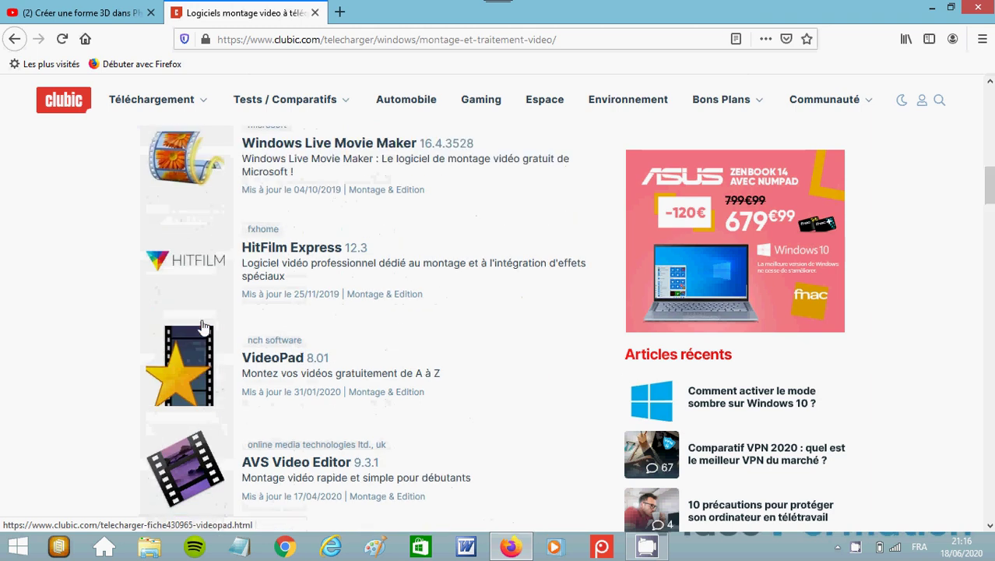
scroll(210, 327, up, 4)
scroll(210, 327, down, 7)
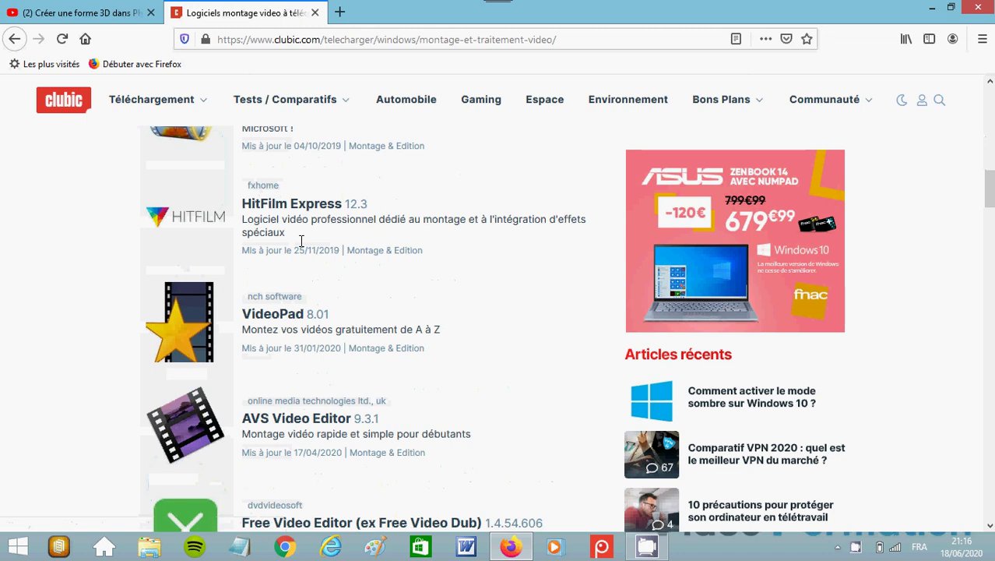
scroll(302, 246, down, 7)
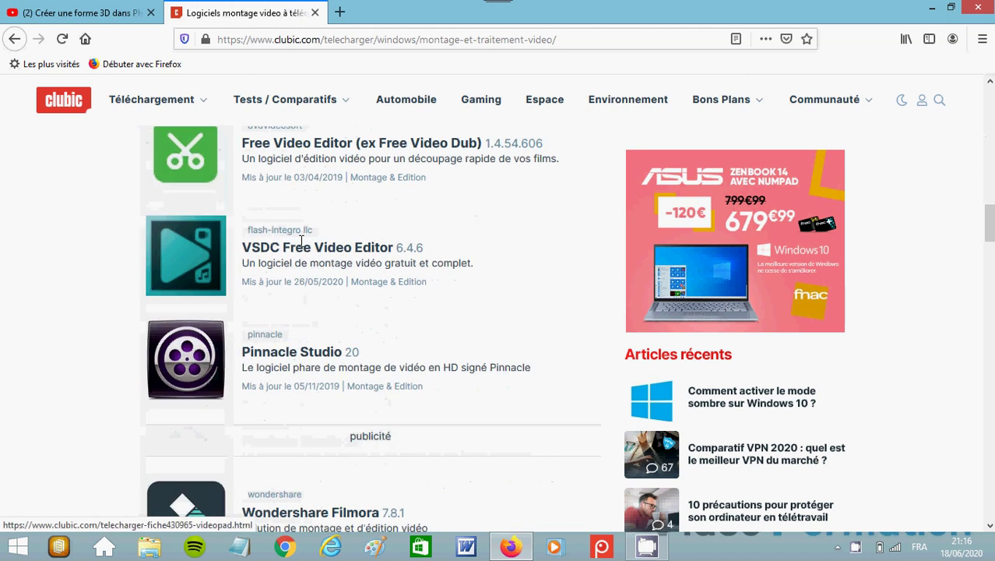
scroll(302, 243, up, 3)
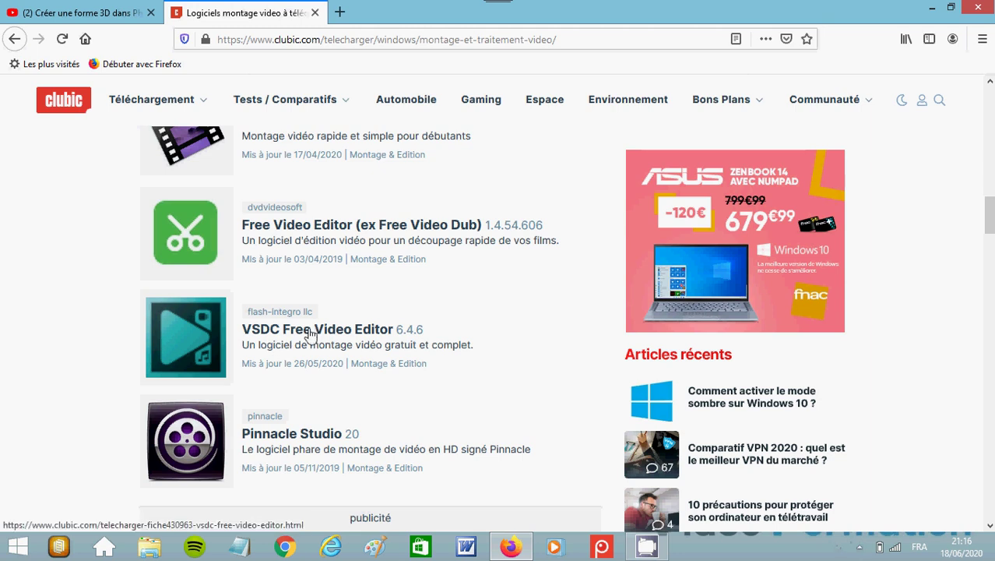
click(311, 333)
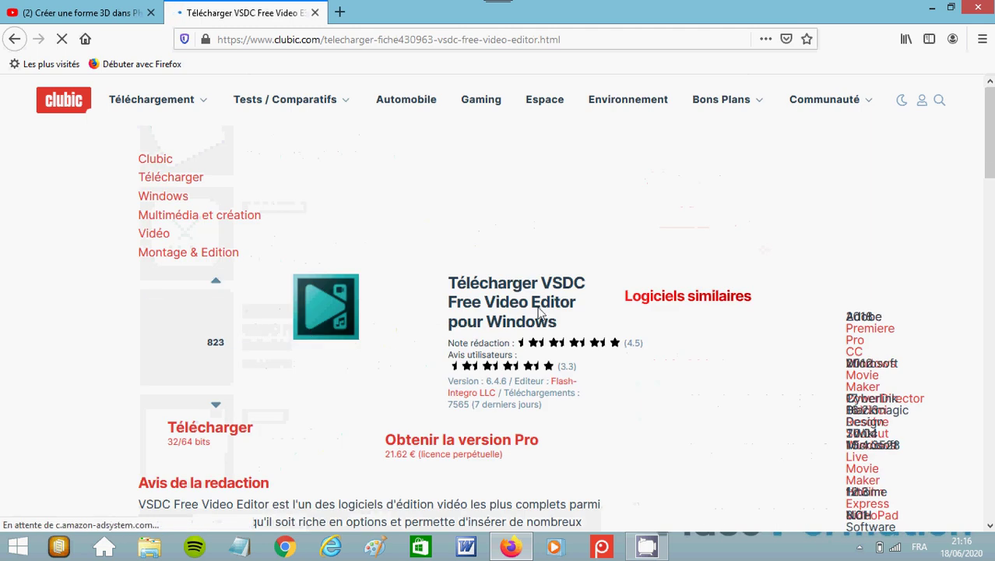
Step: Examine the VSDC Free Video Editor page, including its review, editing tools, format compatibility, new features and screenshots
scroll(549, 304, down, 3)
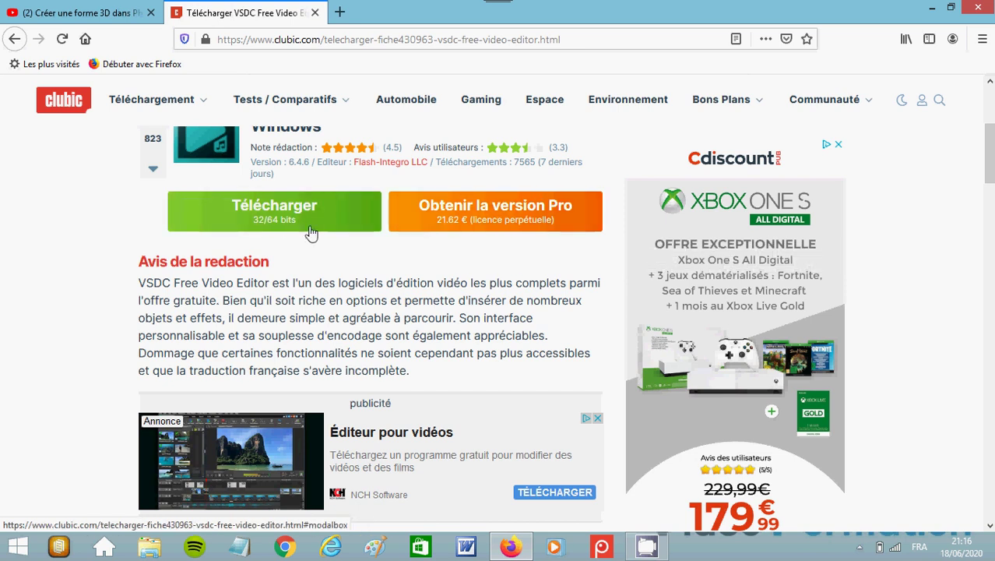
scroll(310, 228, up, 4)
scroll(290, 306, down, 3)
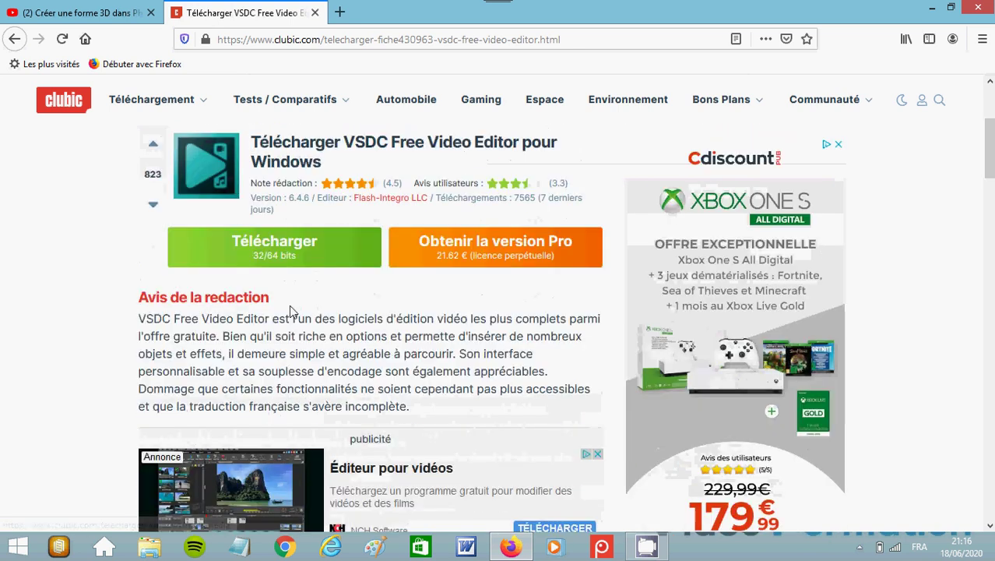
scroll(290, 310, down, 1)
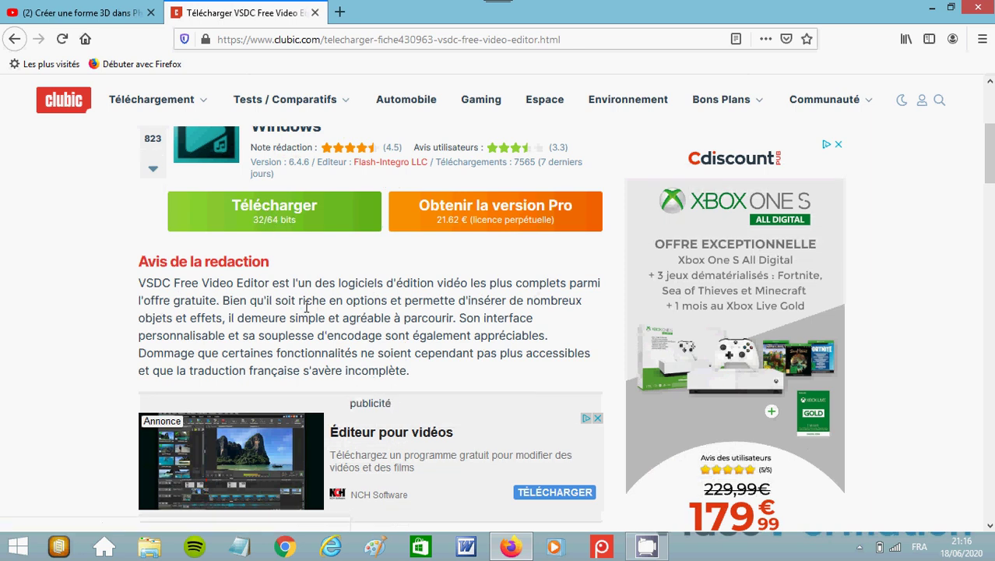
scroll(265, 265, down, 5)
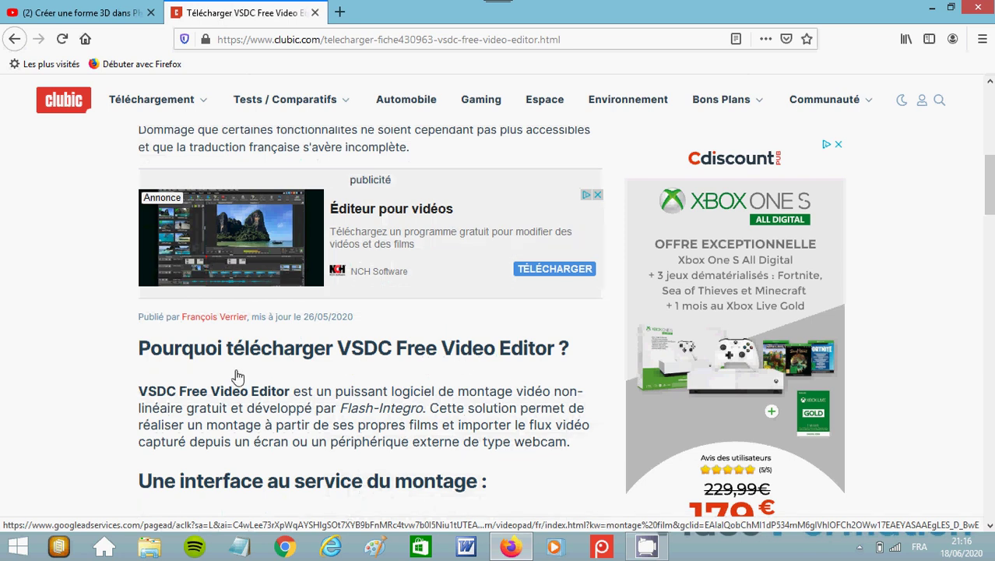
scroll(319, 380, down, 4)
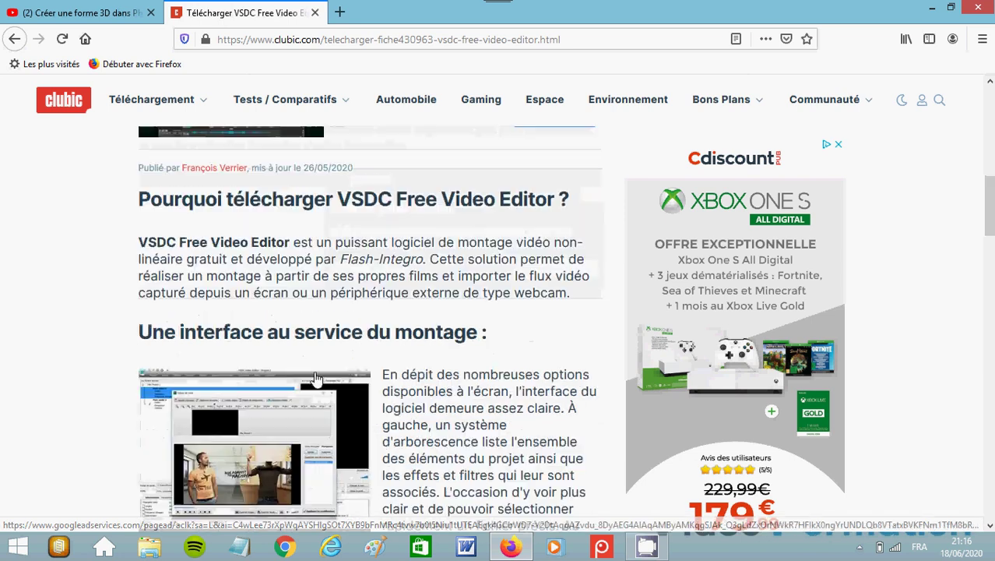
scroll(323, 379, down, 8)
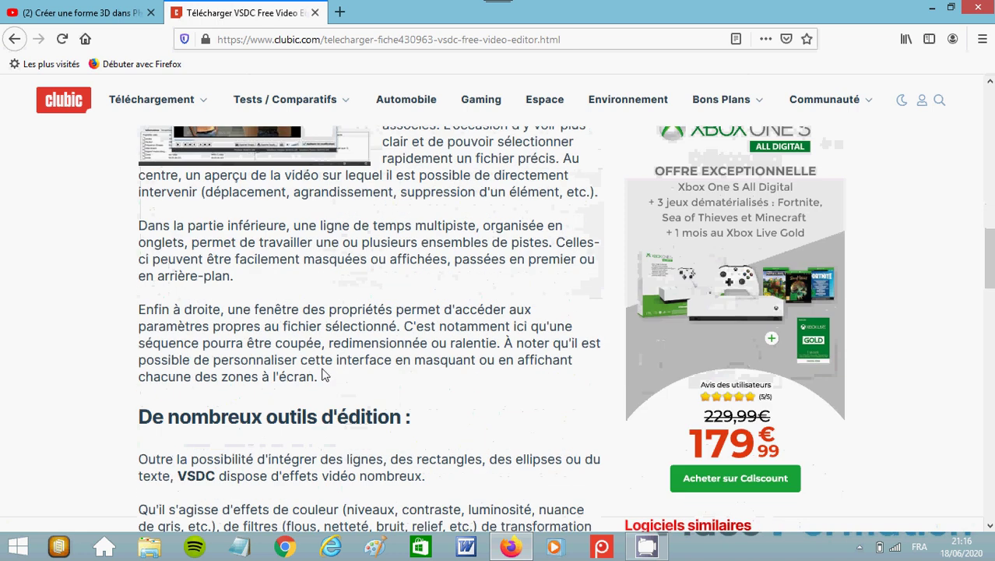
scroll(323, 375, down, 9)
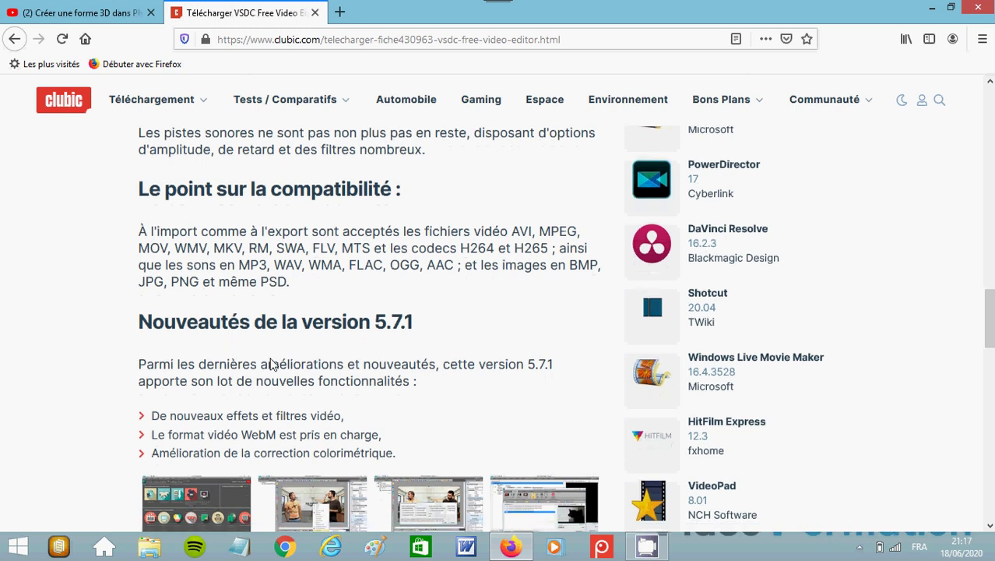
scroll(266, 363, down, 3)
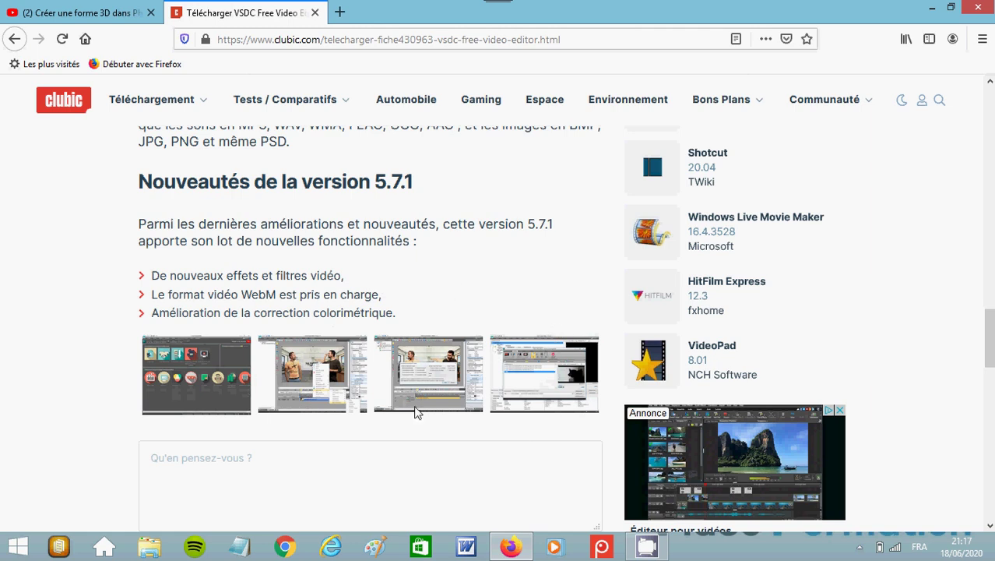
scroll(373, 275, up, 15)
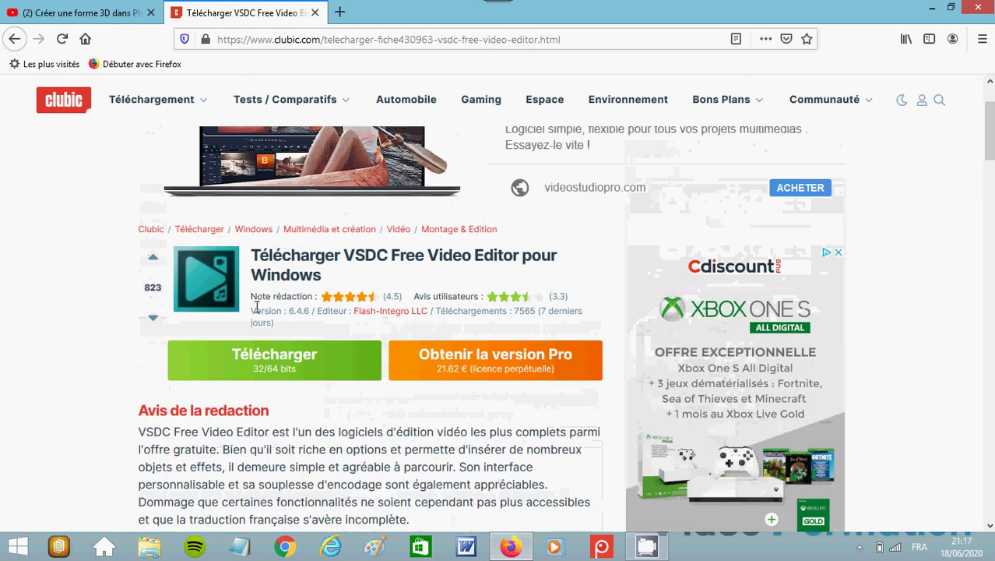
Step: Download the free version of VSDC as video_editor.exe, ignoring the Brave offer, and dismiss the download completion window
click(271, 362)
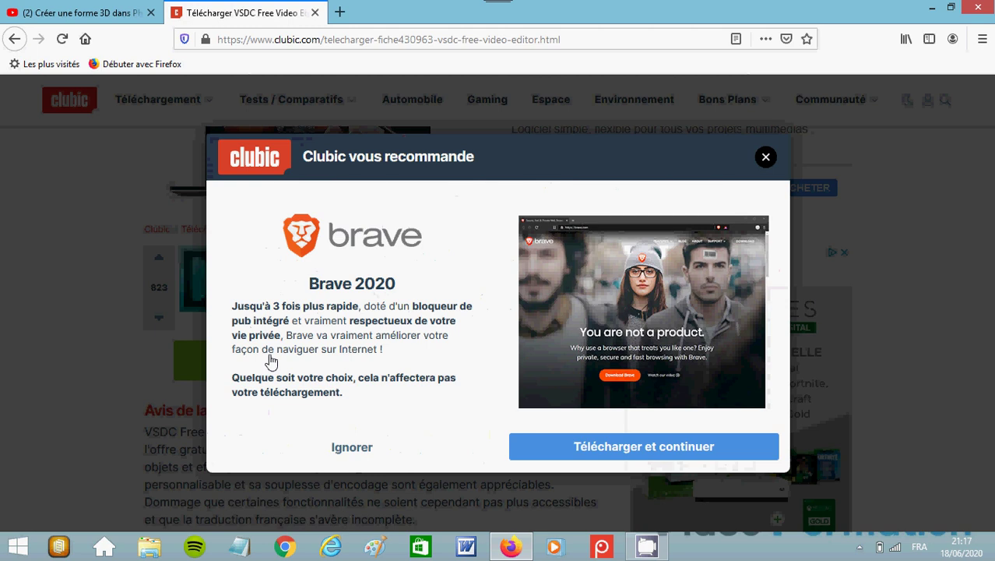
click(340, 447)
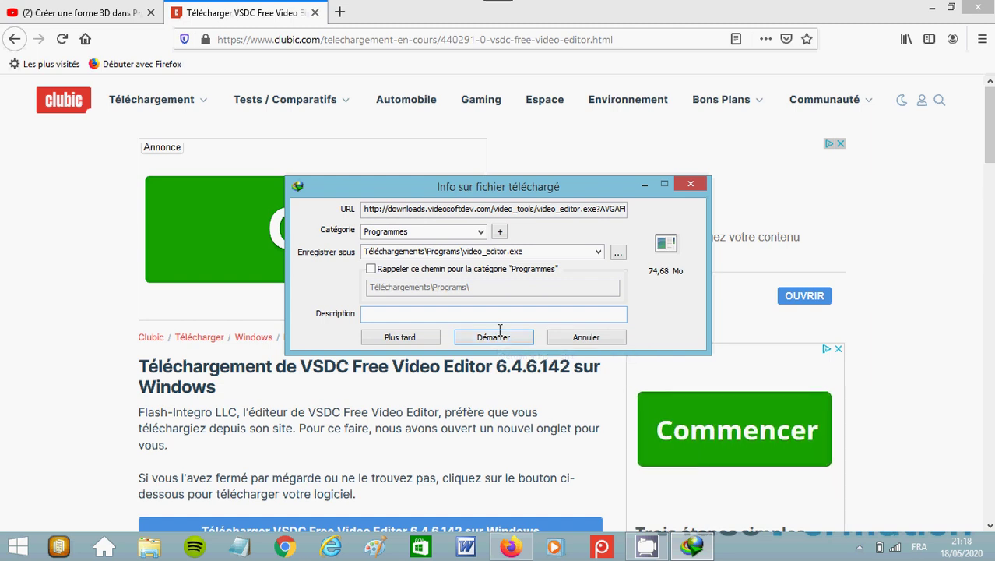
click(494, 337)
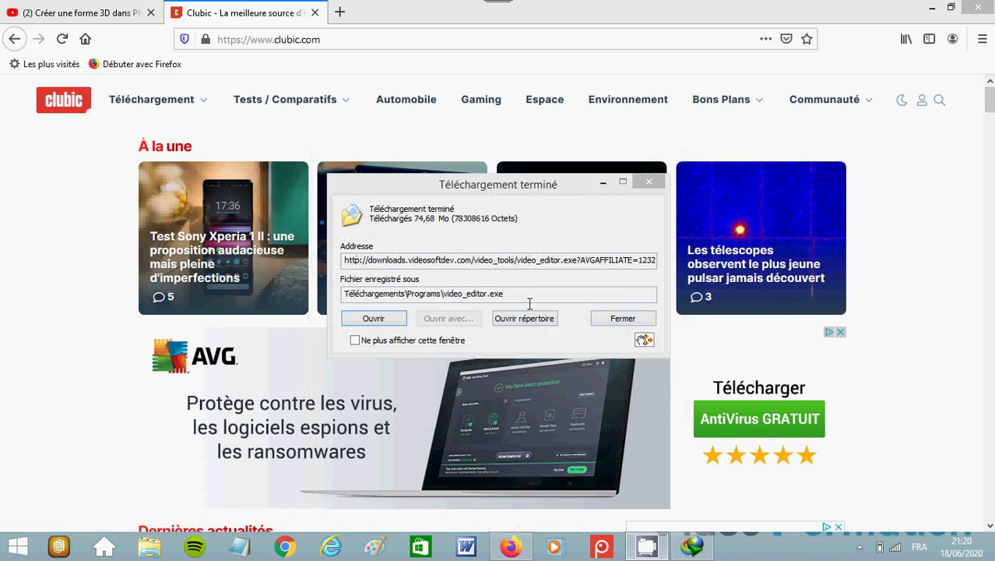
click(619, 319)
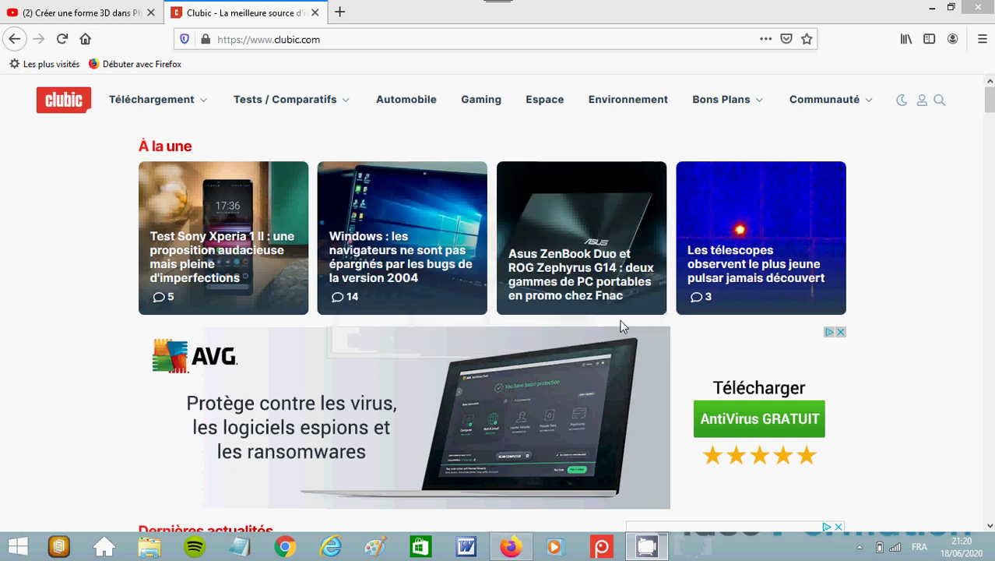
Step: Switch to File Explorer and select video_editor.exe in the Programs subfolder of Téléchargements
click(150, 548)
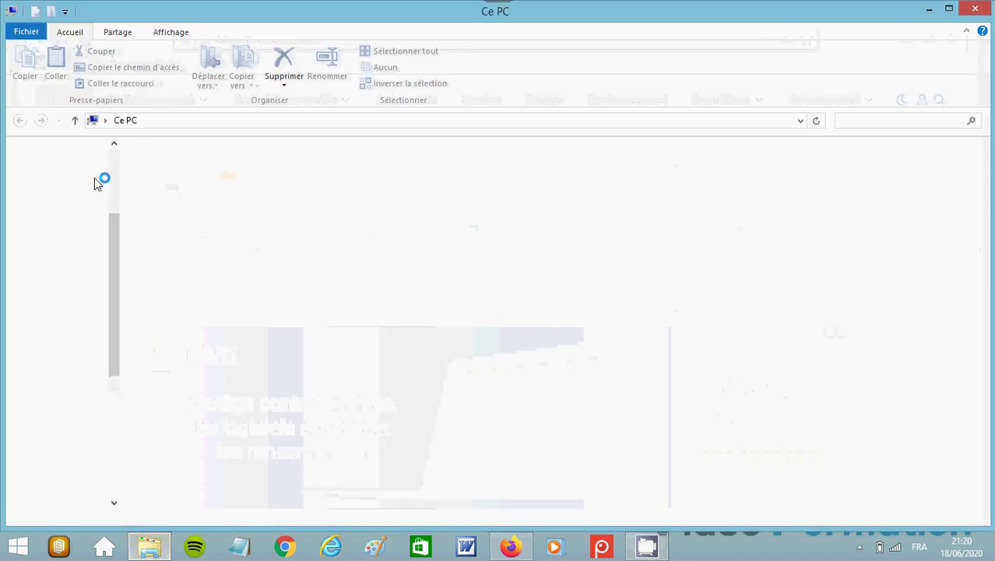
click(79, 199)
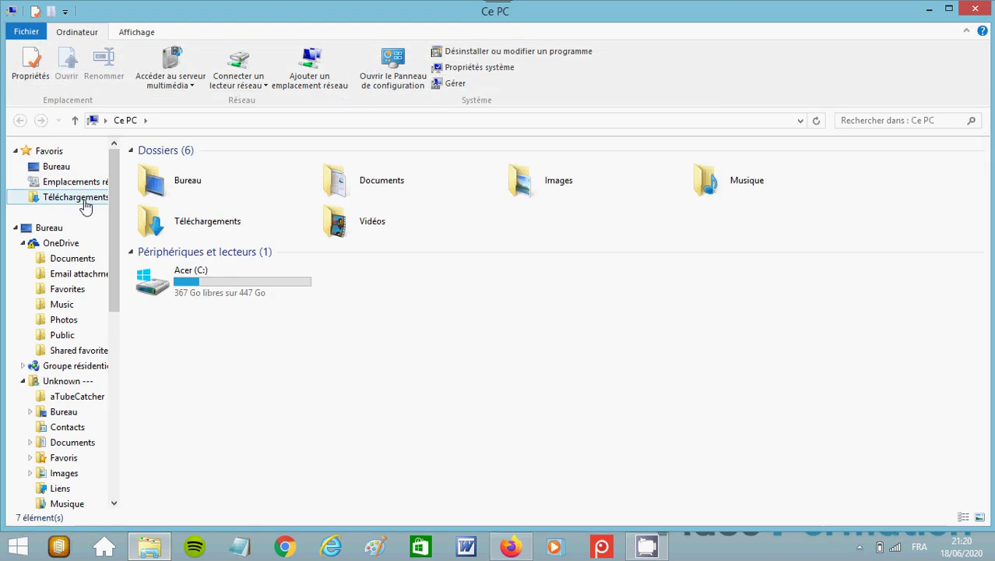
double_click(192, 221)
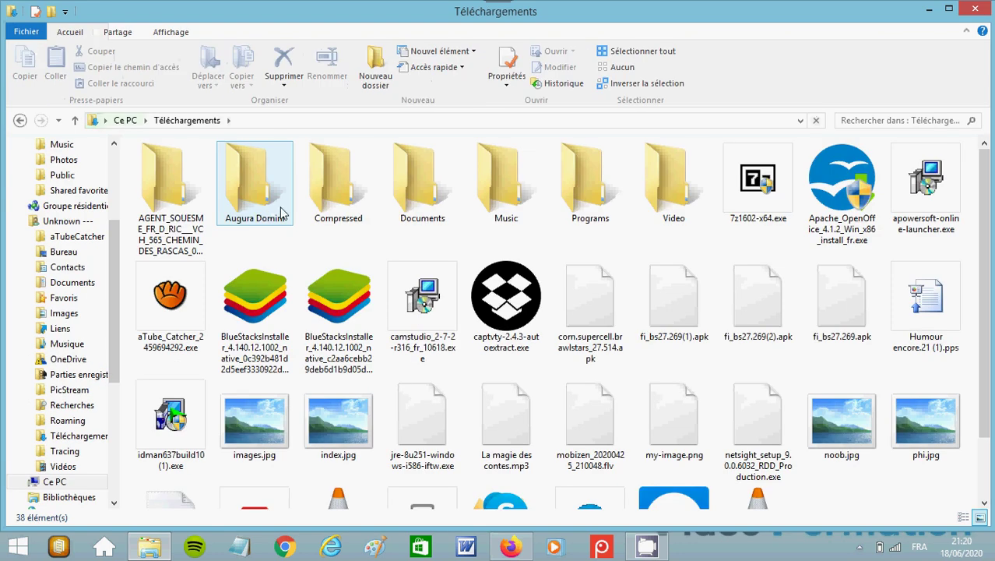
double_click(594, 190)
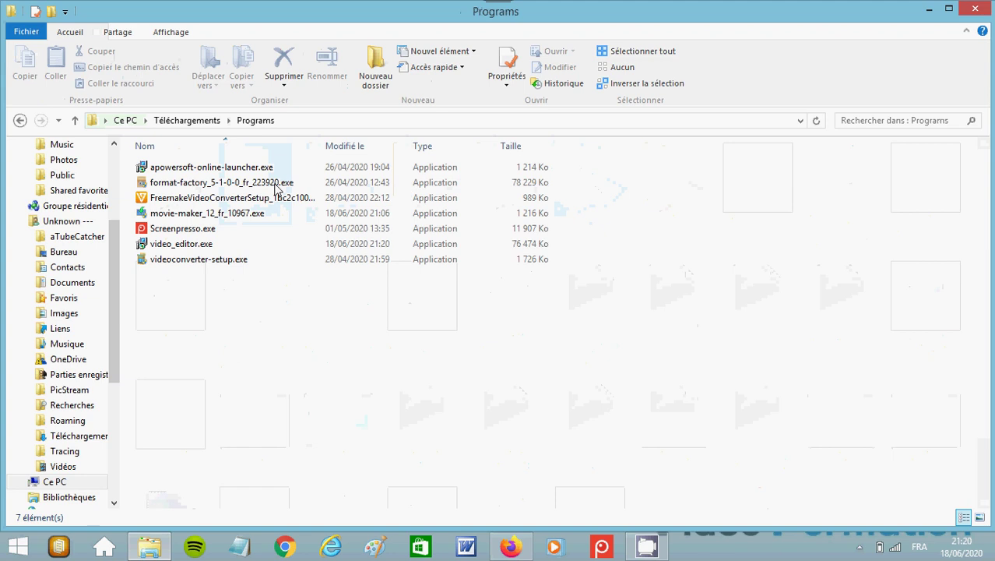
click(212, 244)
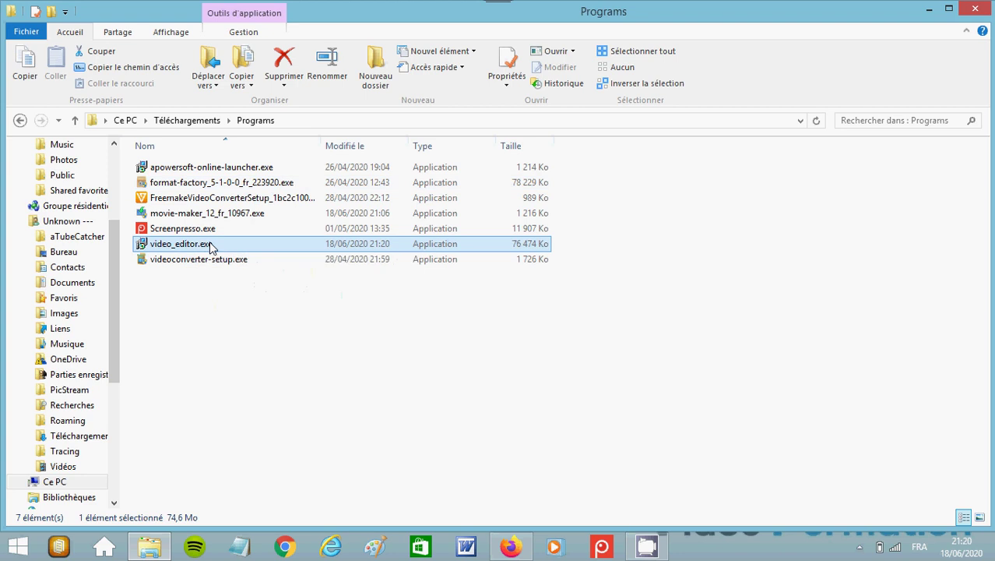
right_click(210, 246)
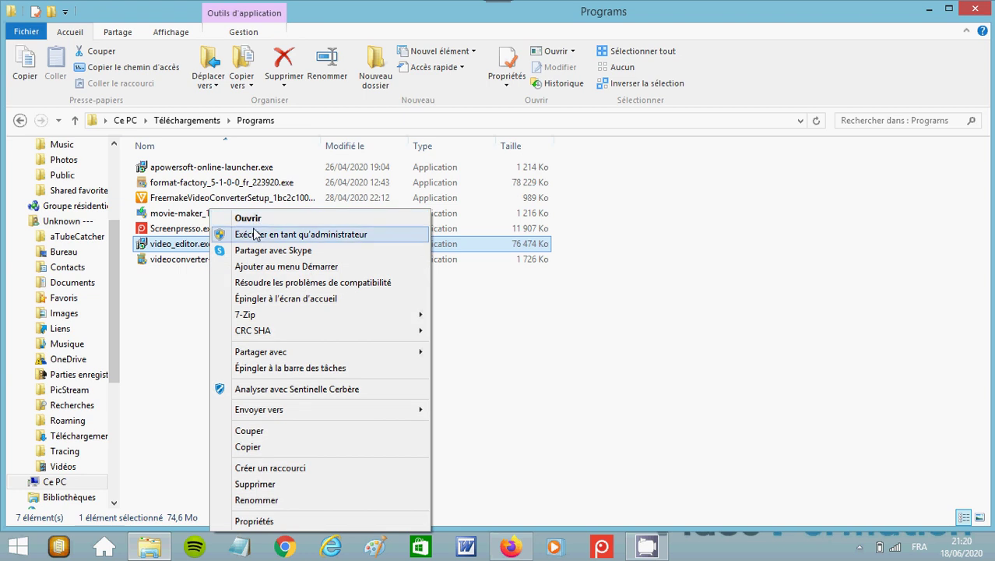
click(160, 246)
click(156, 246)
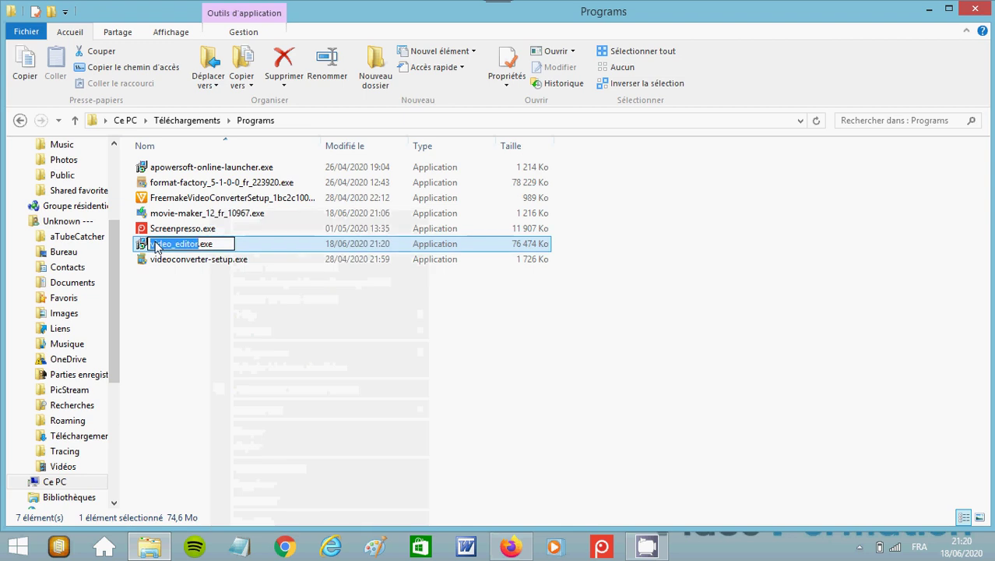
key(Escape)
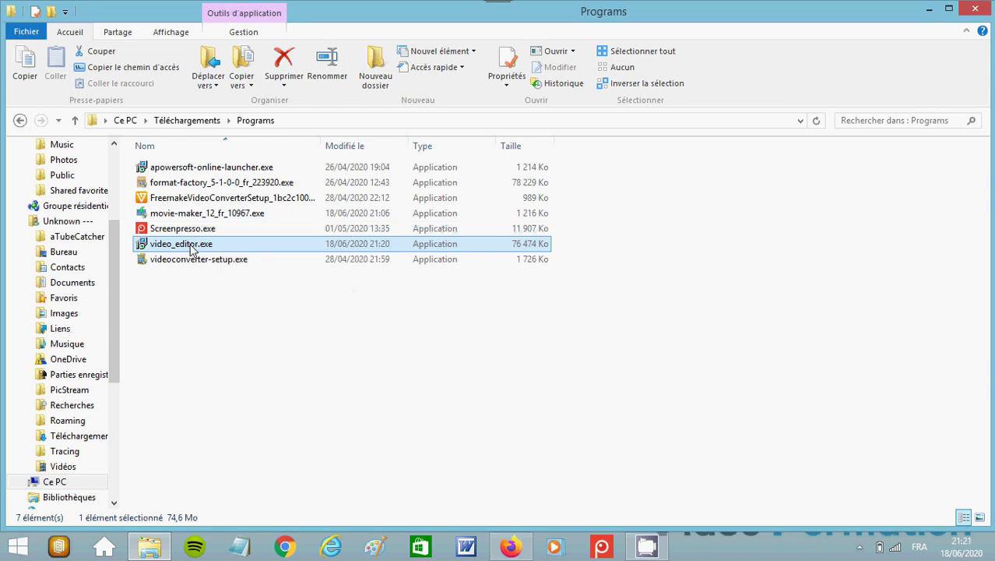
click(193, 247)
key(Escape)
Step: Launch the video_editor.exe installer and confirm Français as the setup language
double_click(165, 246)
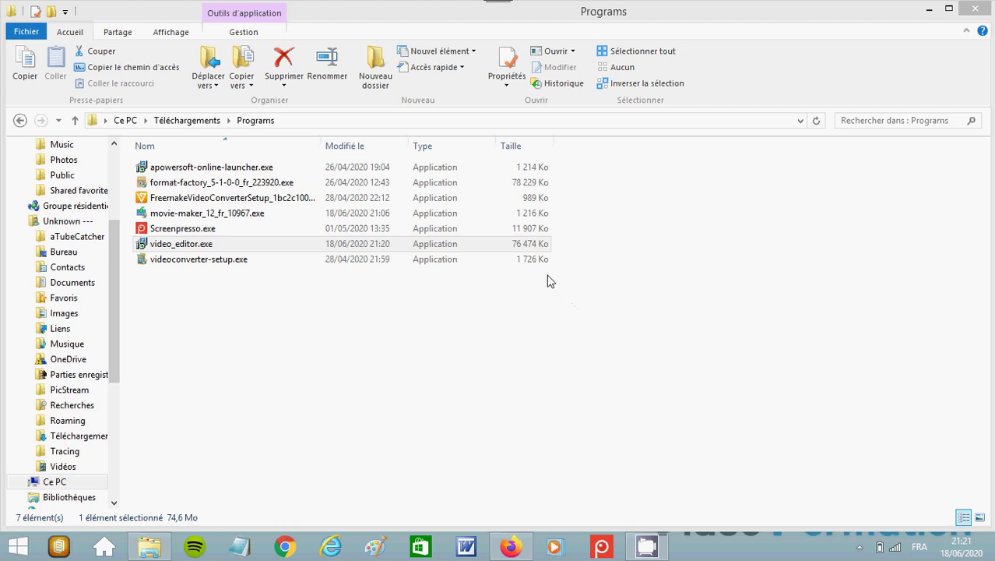
click(983, 11)
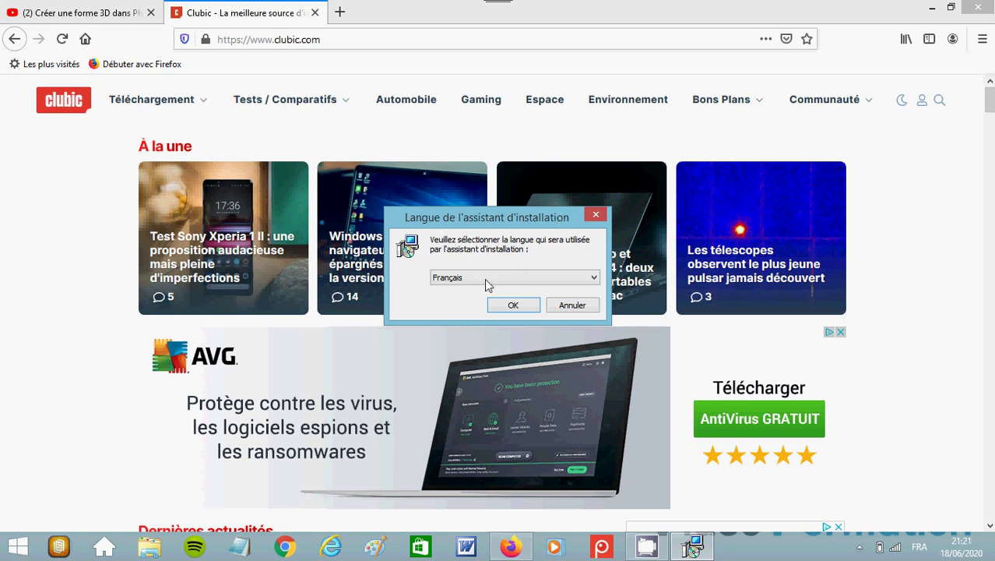
click(594, 278)
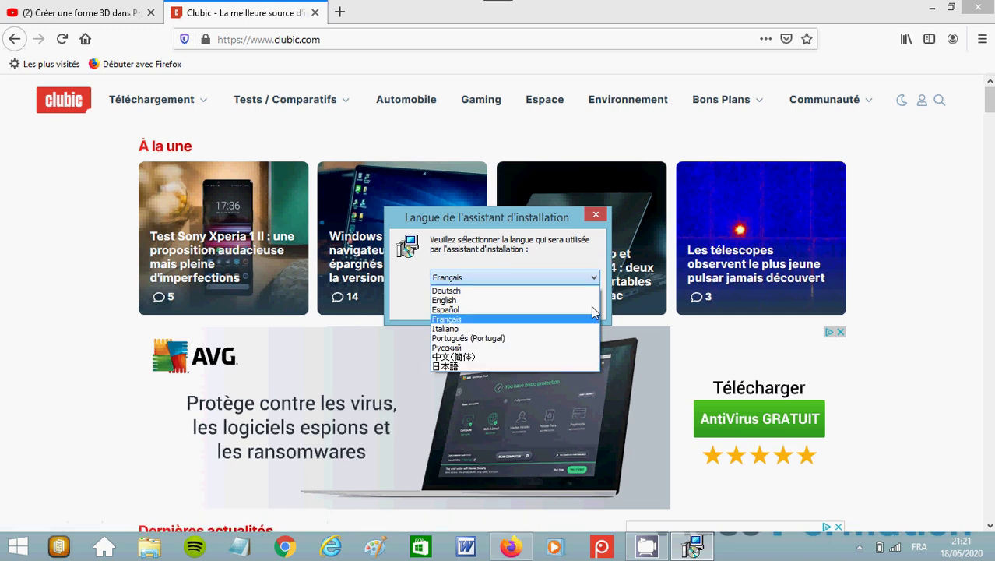
click(466, 320)
click(518, 306)
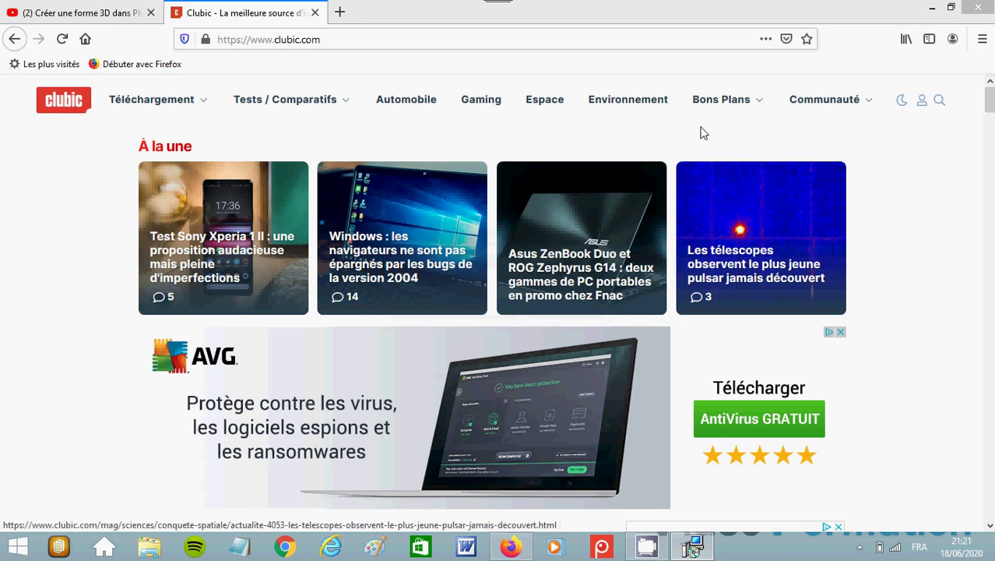
Step: Continue past the VSDC setup welcome page and accept the terms of the licence agreement
mouse_move(701, 126)
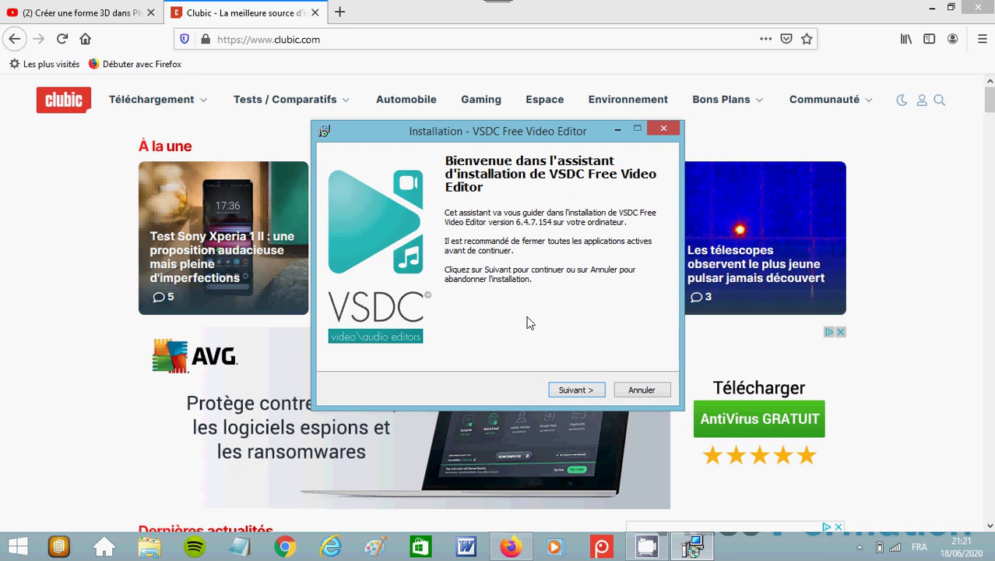
click(581, 388)
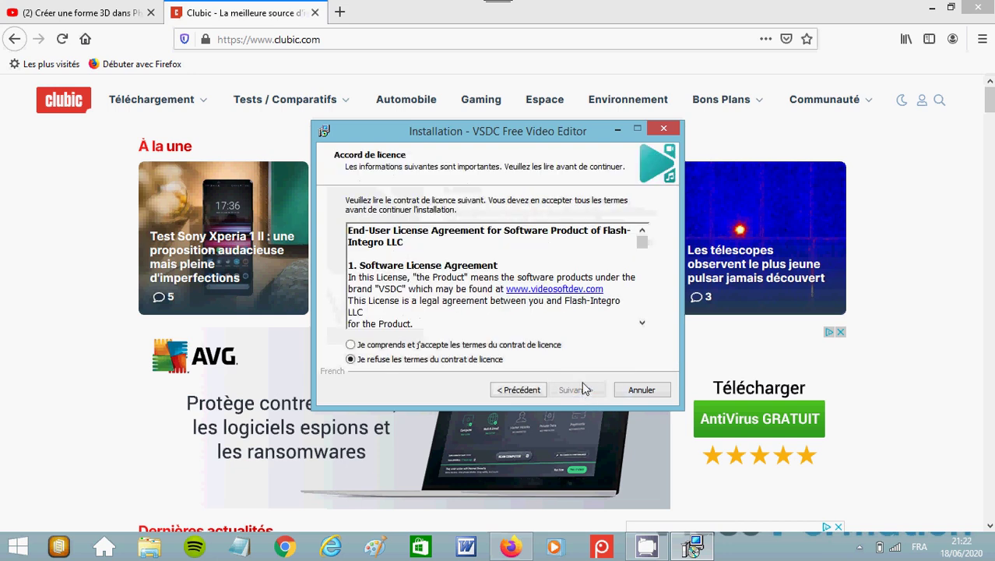
click(351, 345)
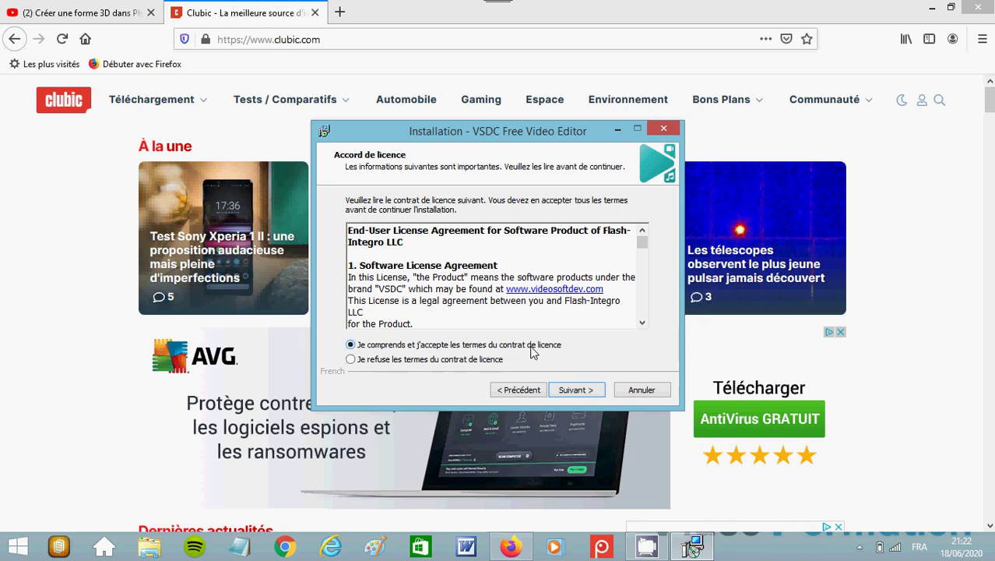
Step: Continue past the licence and information pages, accepting C:\Program Files (x86)\FlashIntegro as destination and FlashIntegro as the Start menu folder
click(586, 394)
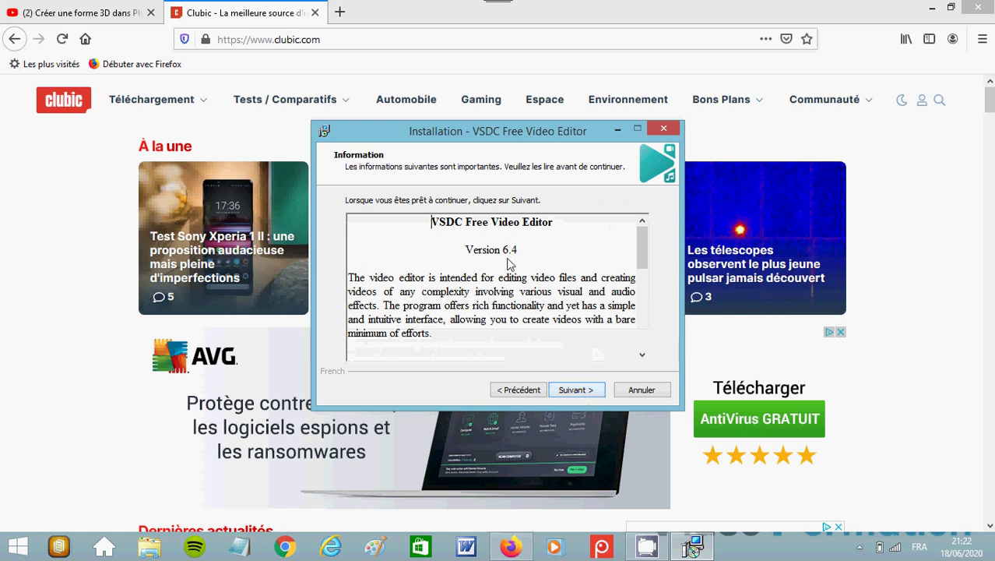
click(576, 388)
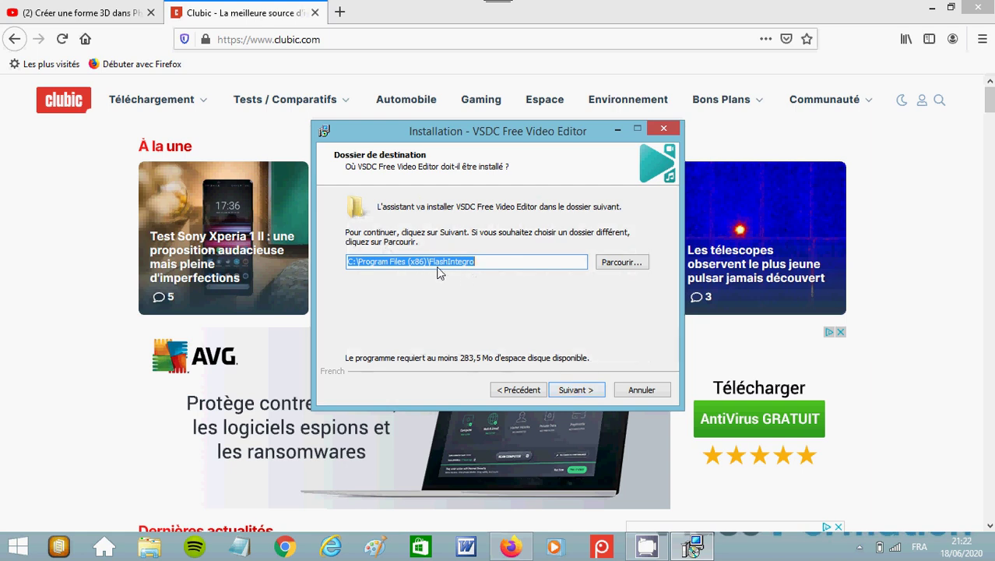
click(583, 390)
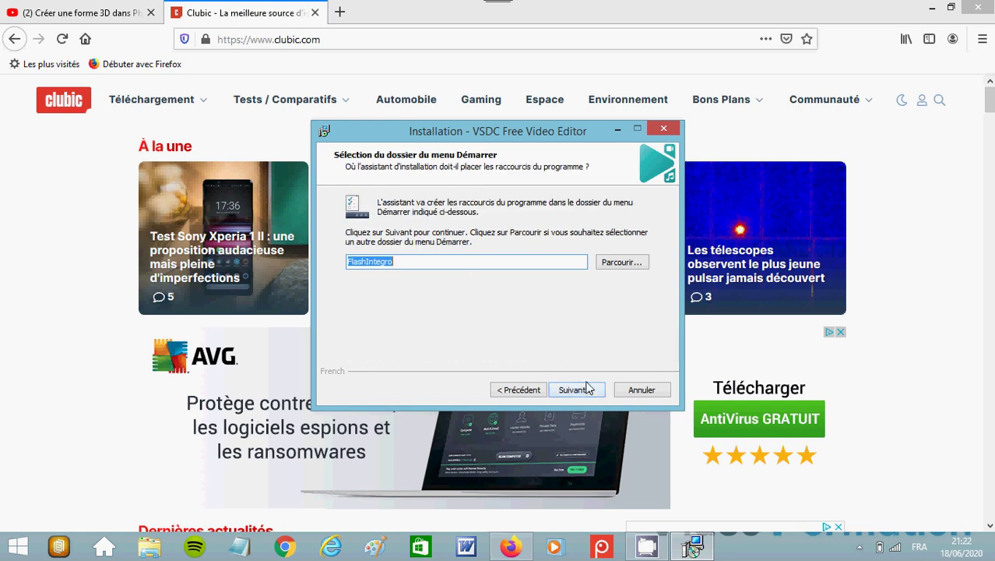
click(589, 388)
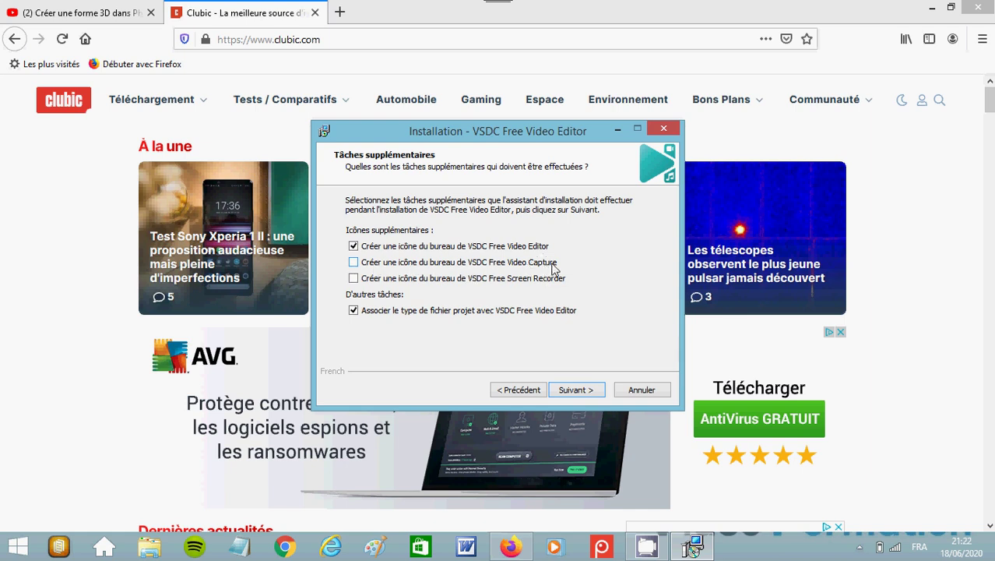
Step: Add desktop icons for VSDC Free Video Capture and VSDC Free Screen Recorder, and start the installation
click(353, 263)
click(354, 279)
click(587, 393)
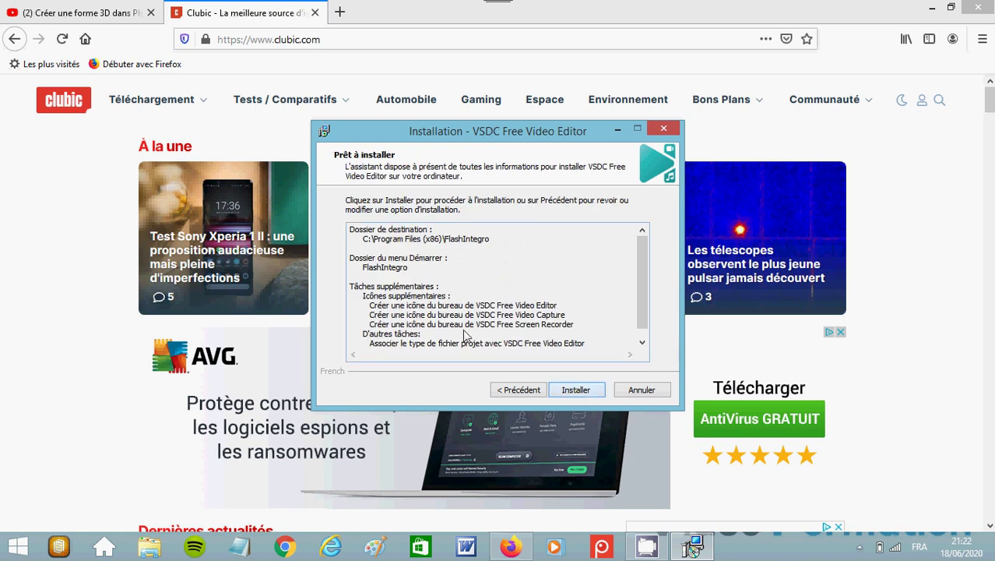
click(576, 389)
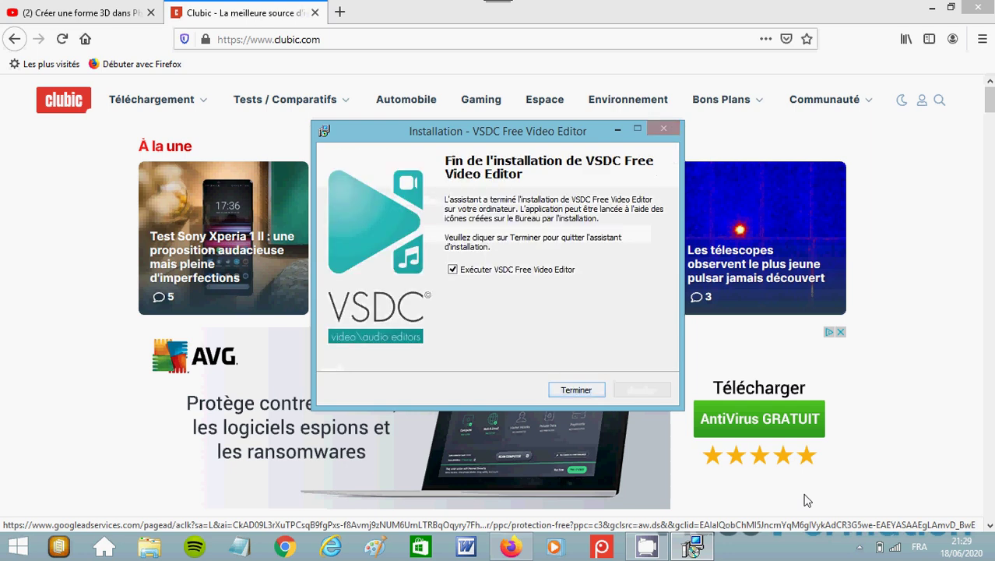
Step: Close the VSDC thank-you page's browser tab and minimise Firefox to reveal the desktop
key(Return)
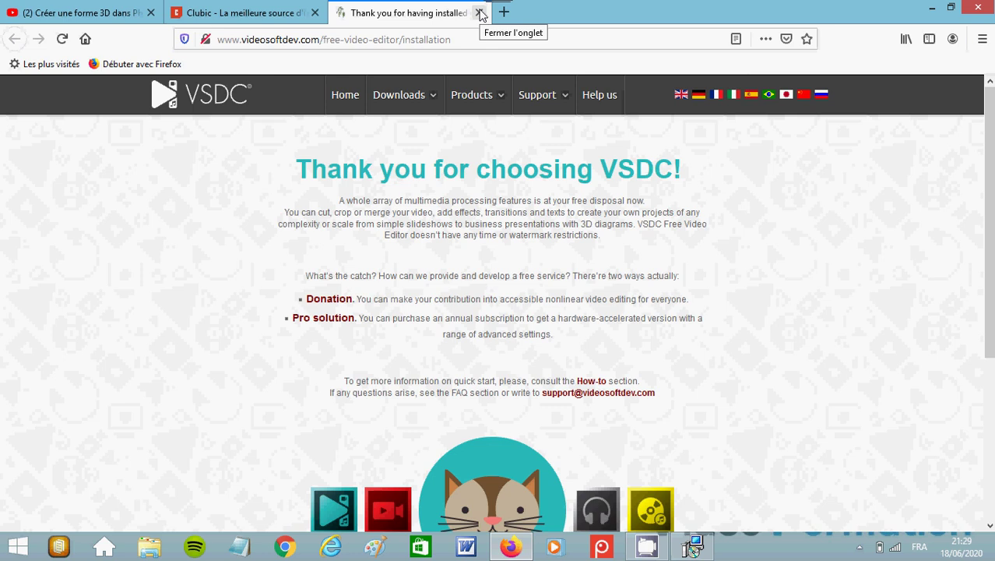
click(480, 12)
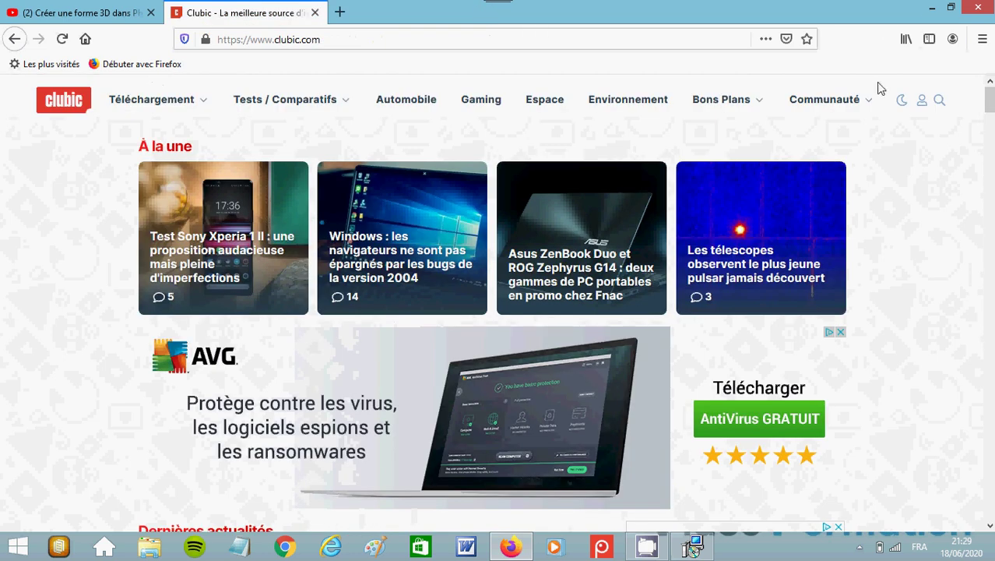
click(932, 9)
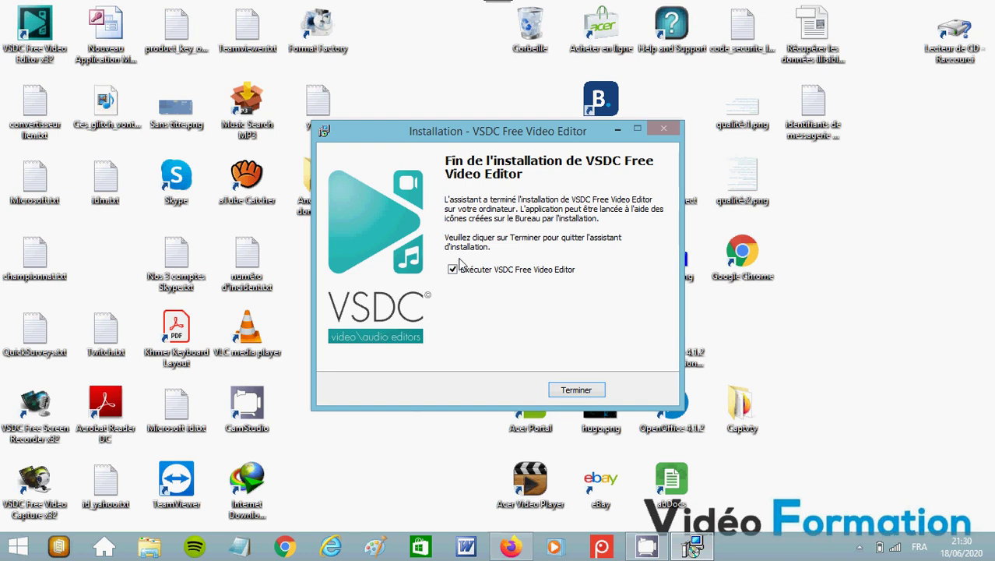
Step: Move the setup window aside and finish the installation with Exécuter VSDC Free Video Editor left ticked
drag(506, 134, 620, 54)
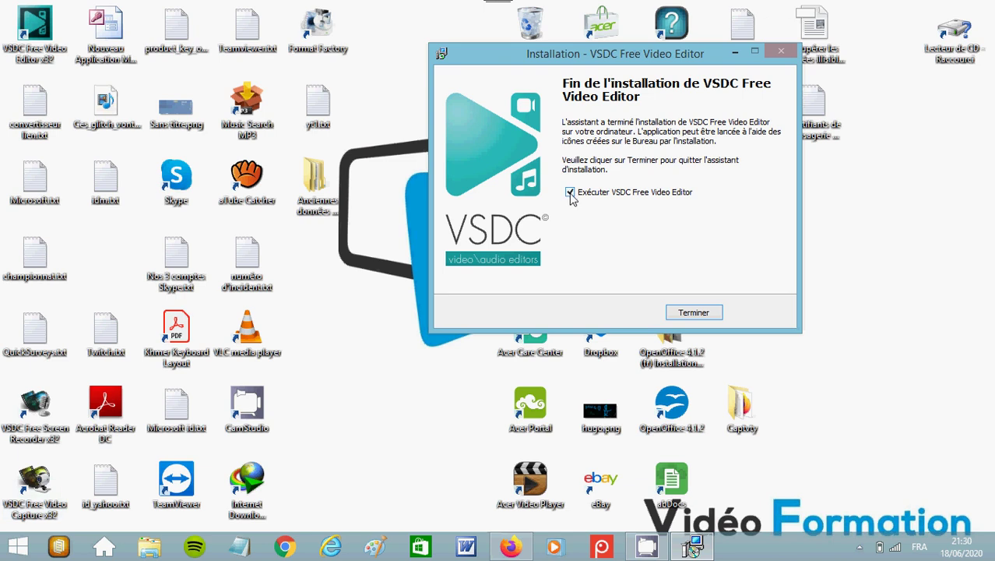
click(703, 315)
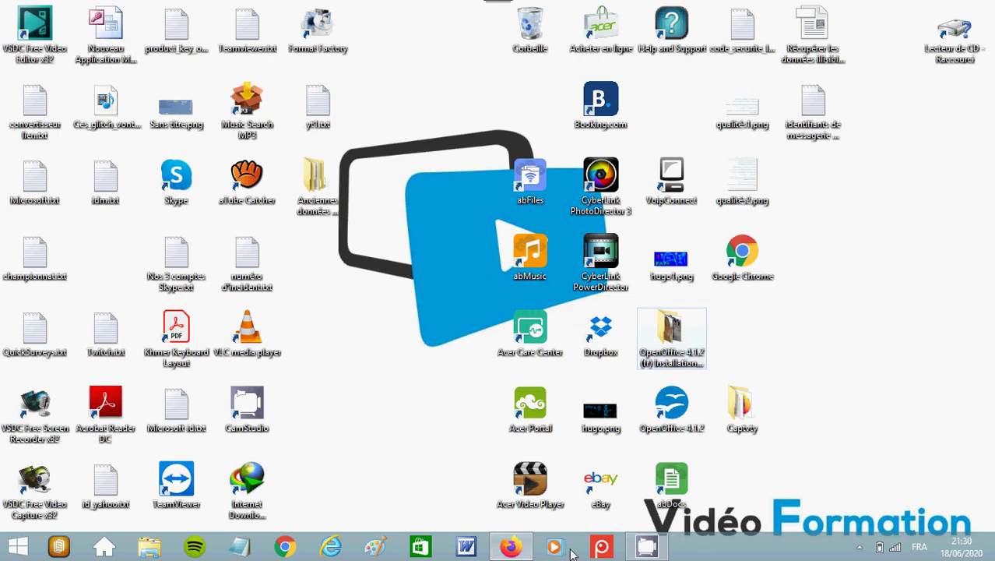